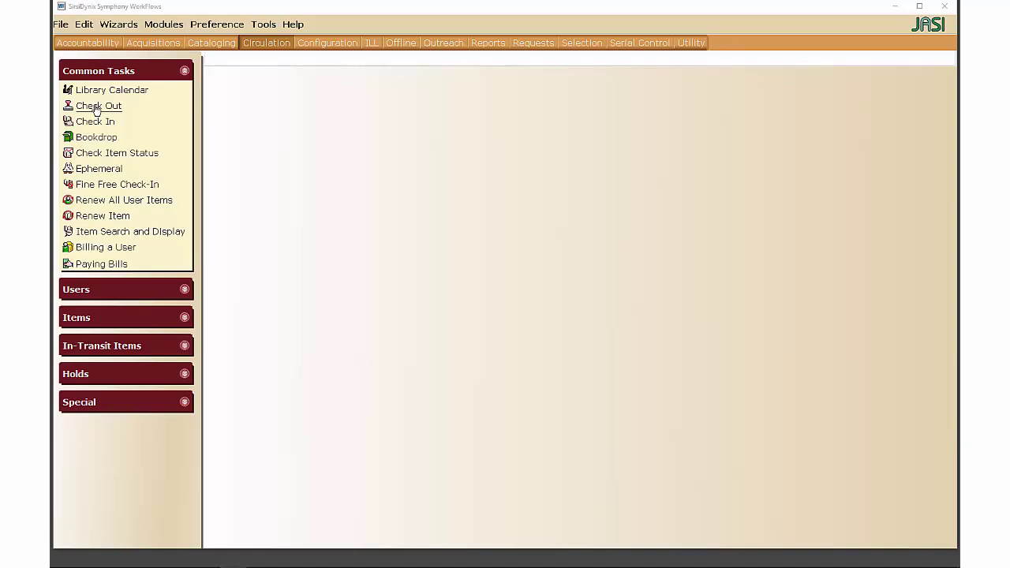
# In the Check Out wizard's properties, set charge printing to Print date due slips and open the date due slip settings.
pyautogui.rightClick(96, 110)
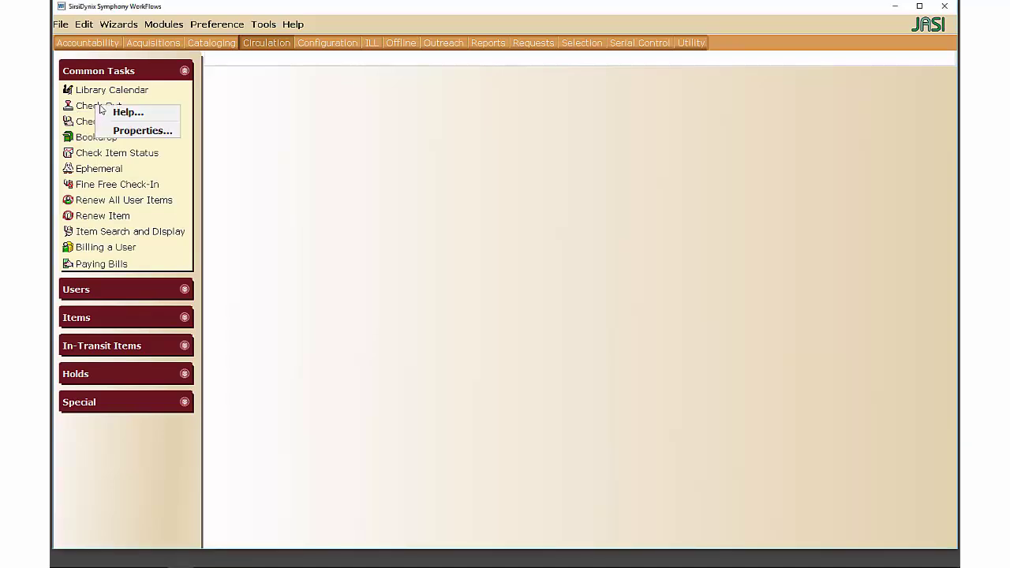
pyautogui.click(122, 132)
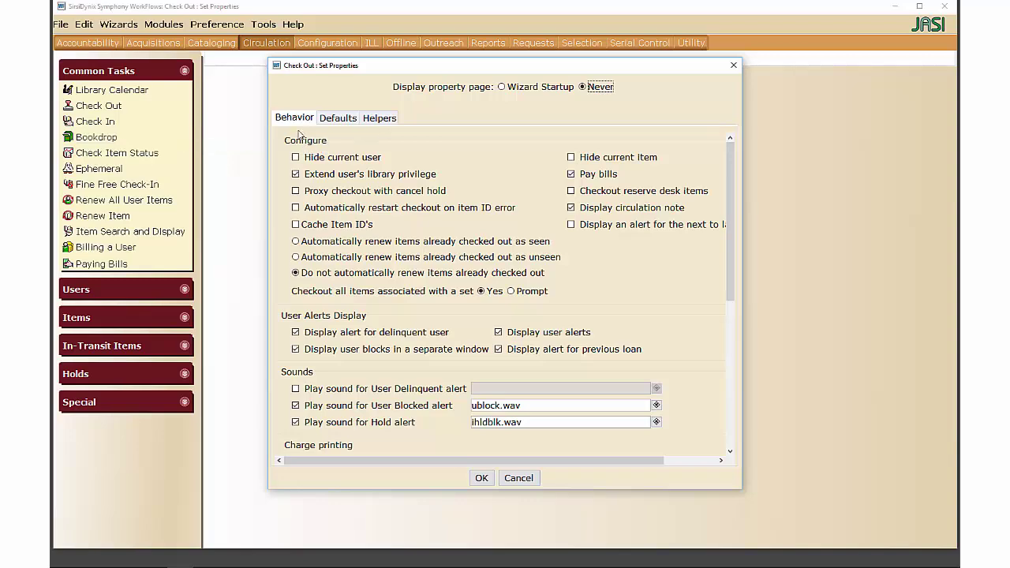
pyautogui.moveTo(730, 171); pyautogui.dragTo(731, 268)
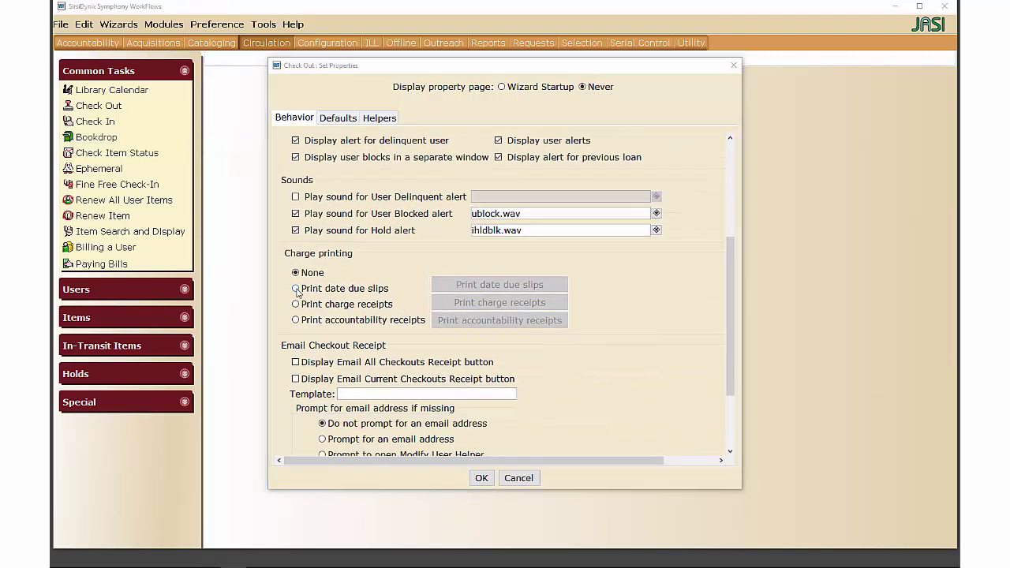
pyautogui.click(297, 289)
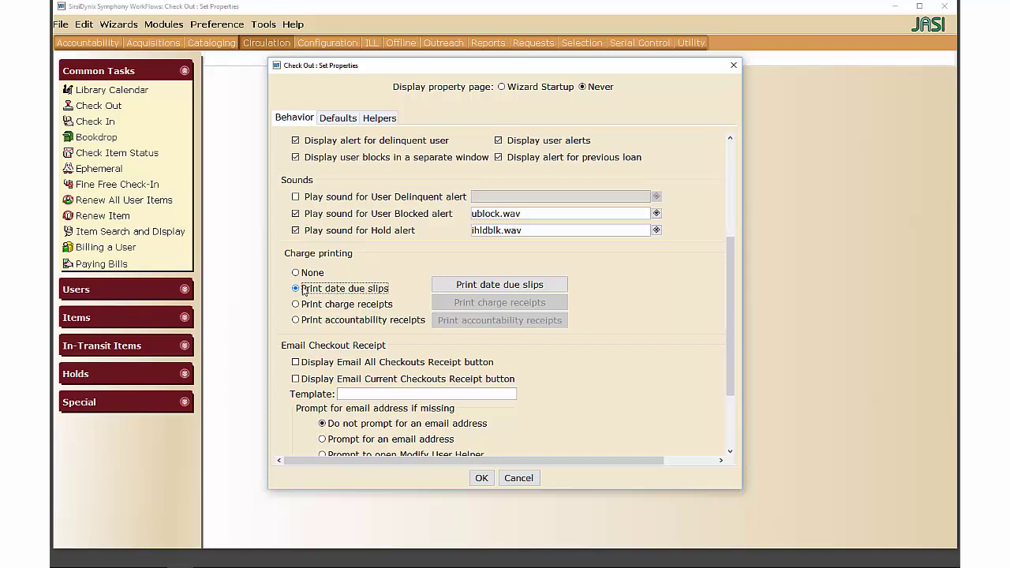
pyautogui.click(497, 284)
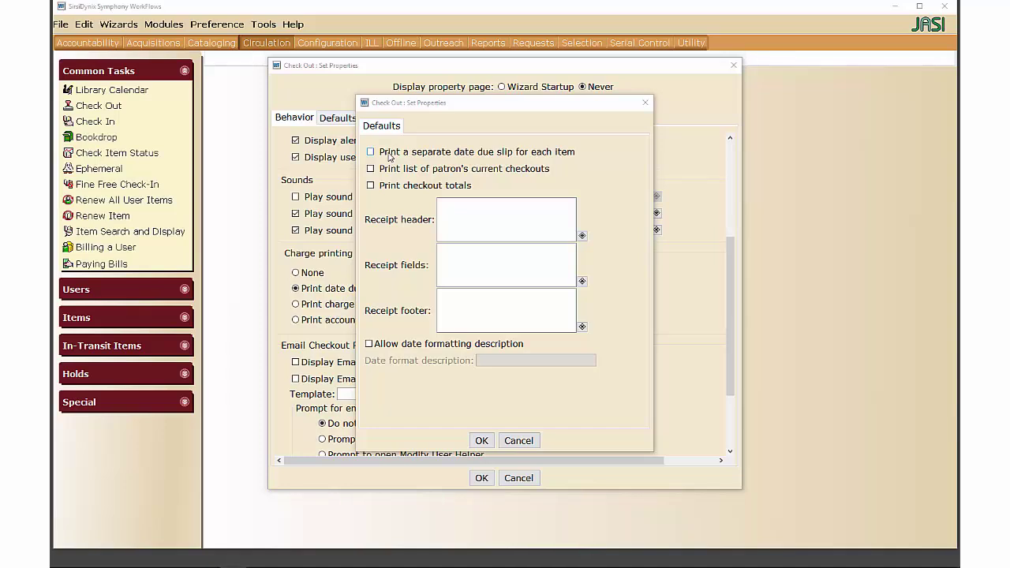
pyautogui.click(389, 157)
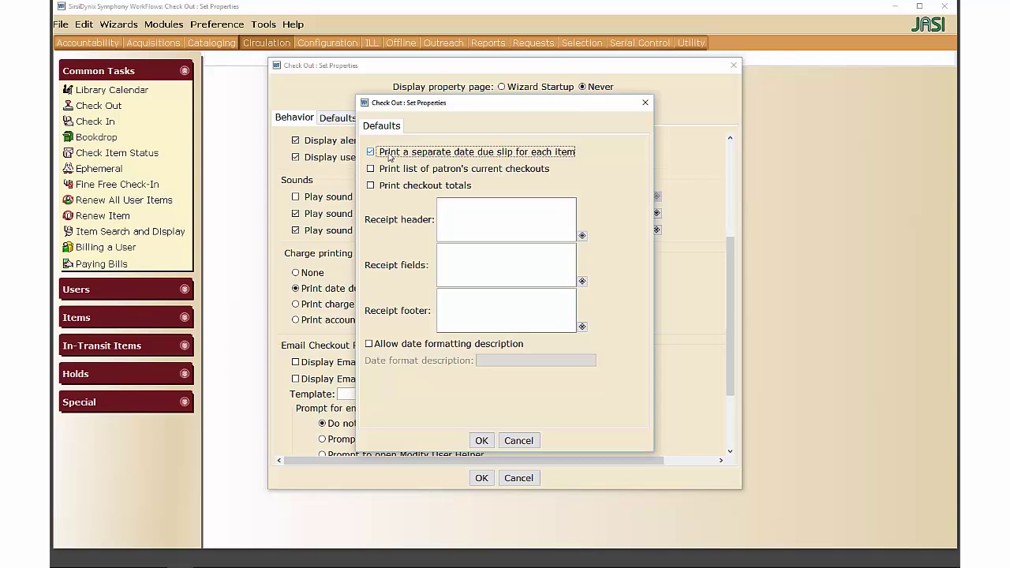
pyautogui.click(389, 157)
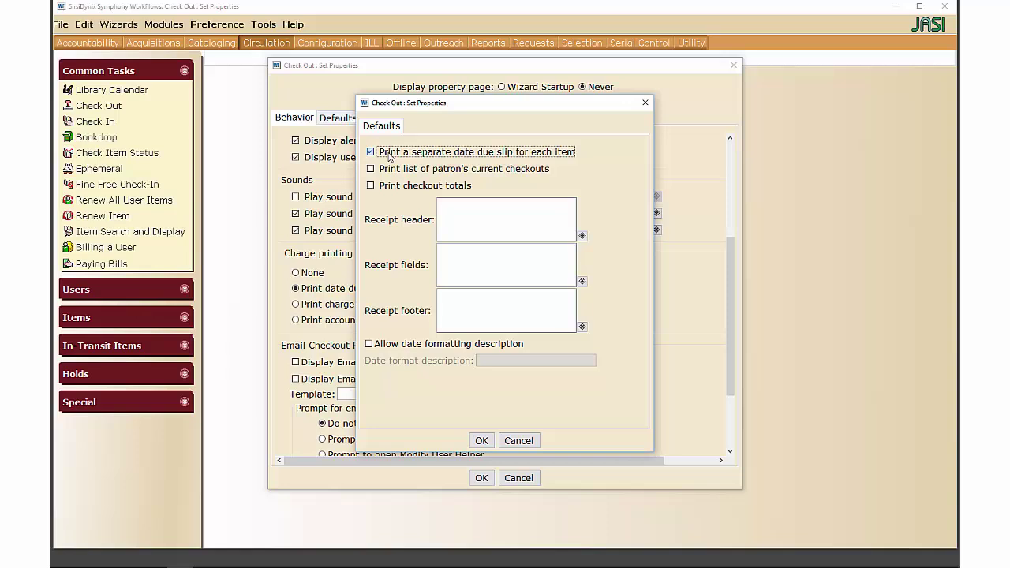
pyautogui.click(388, 173)
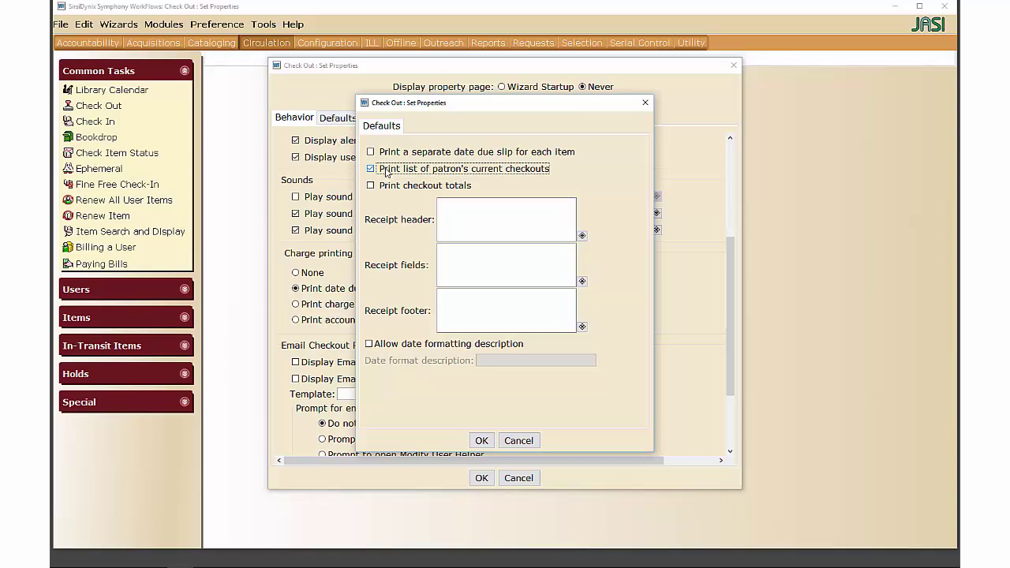
pyautogui.click(386, 173)
pyautogui.click(388, 188)
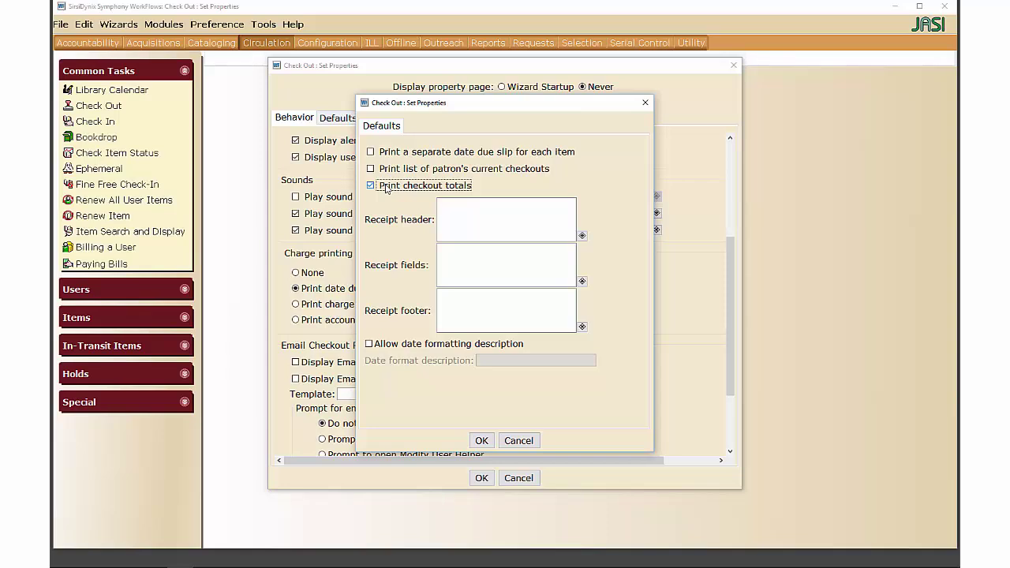
pyautogui.click(386, 188)
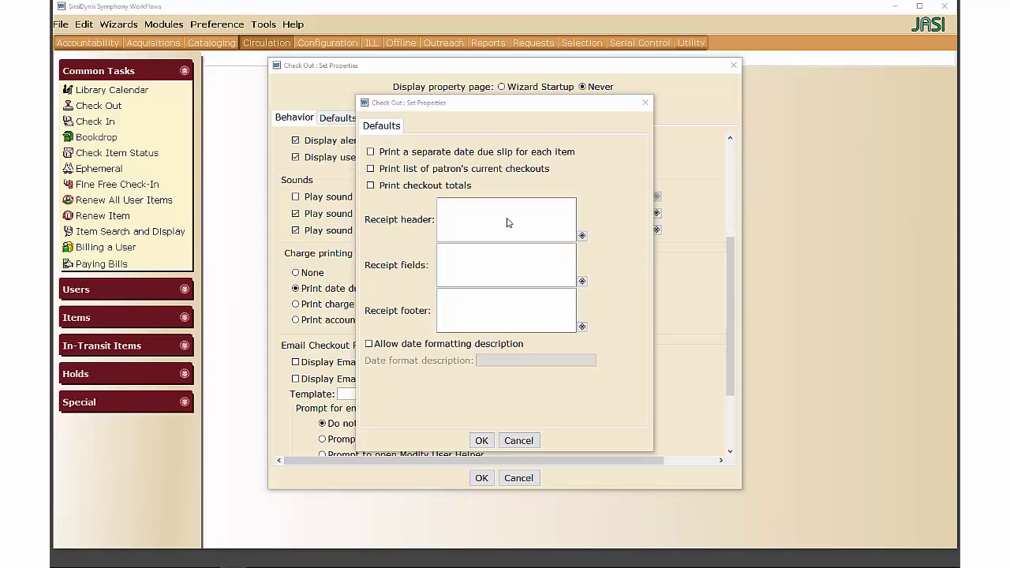
# Add the lines "Your library name" and "your library phone number" to the receipt header.
pyautogui.click(581, 237)
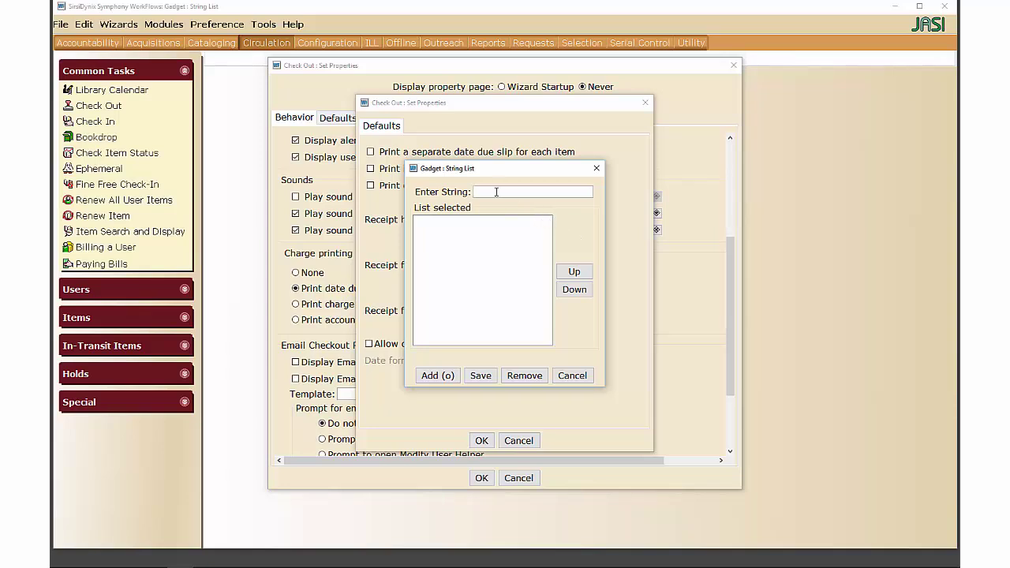
pyautogui.click(496, 192)
pyautogui.write('Your library name')
pyautogui.click(438, 376)
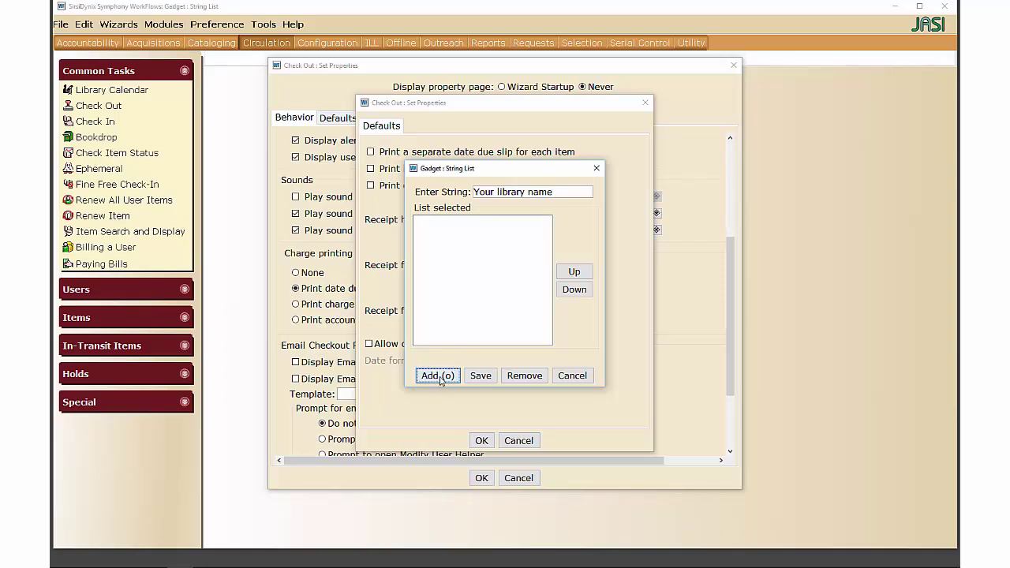
pyautogui.click(517, 192)
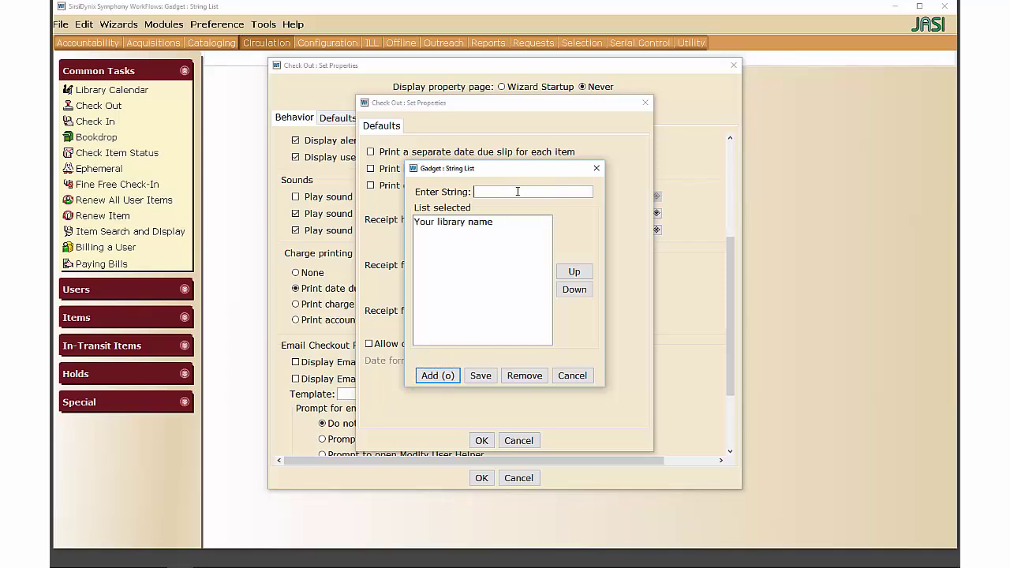
pyautogui.write('your library phone number')
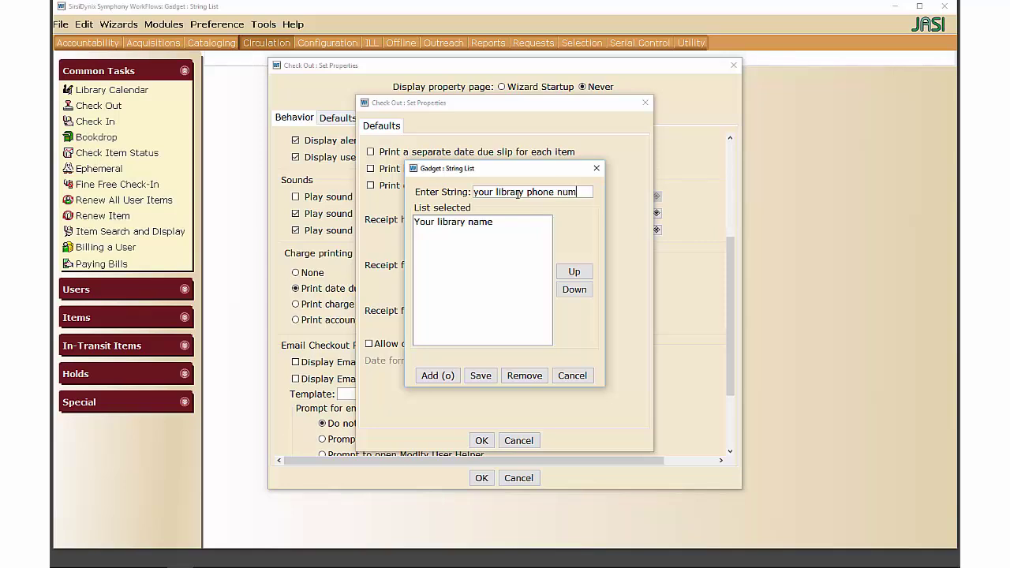
pyautogui.click(437, 376)
# Add the line "your library address" to the receipt header list.
pyautogui.click(498, 193)
pyautogui.write('your lai')
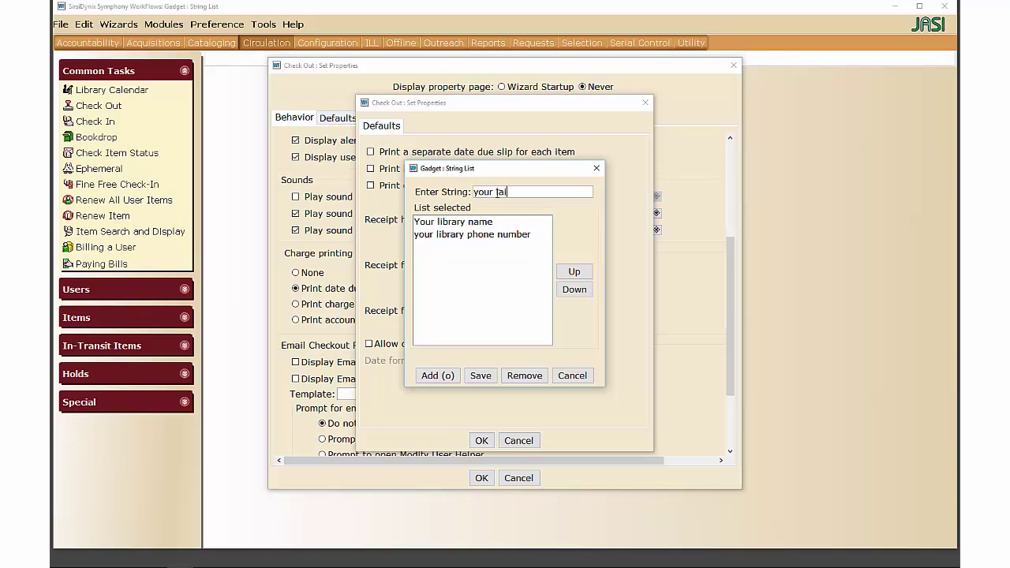
pyautogui.press('BackSpace')
pyautogui.press('BackSpace')
pyautogui.write('ibrary address')
pyautogui.click(447, 375)
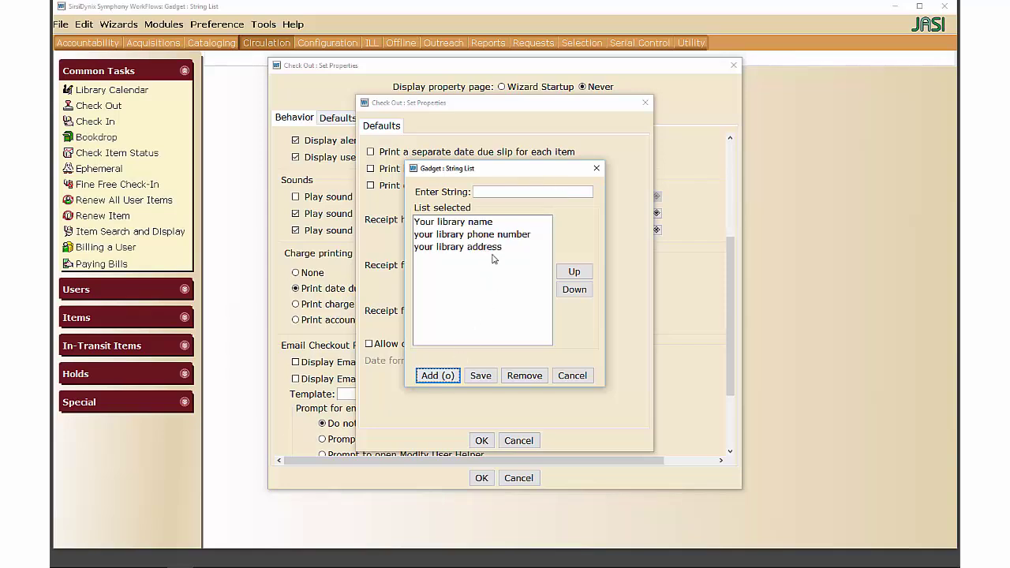
# Move the library address line above the phone number line and save the receipt header.
pyautogui.click(459, 246)
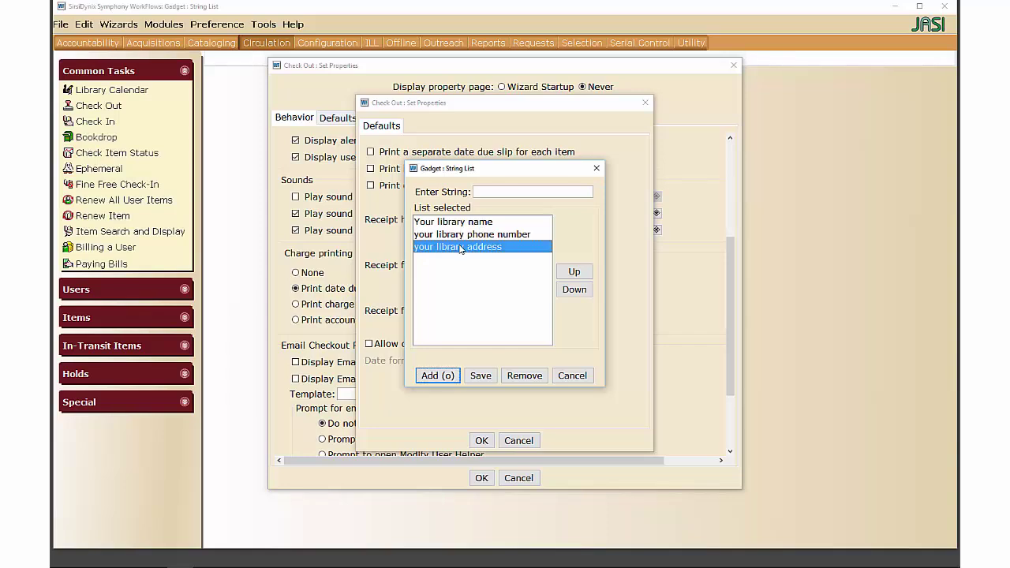
pyautogui.click(579, 275)
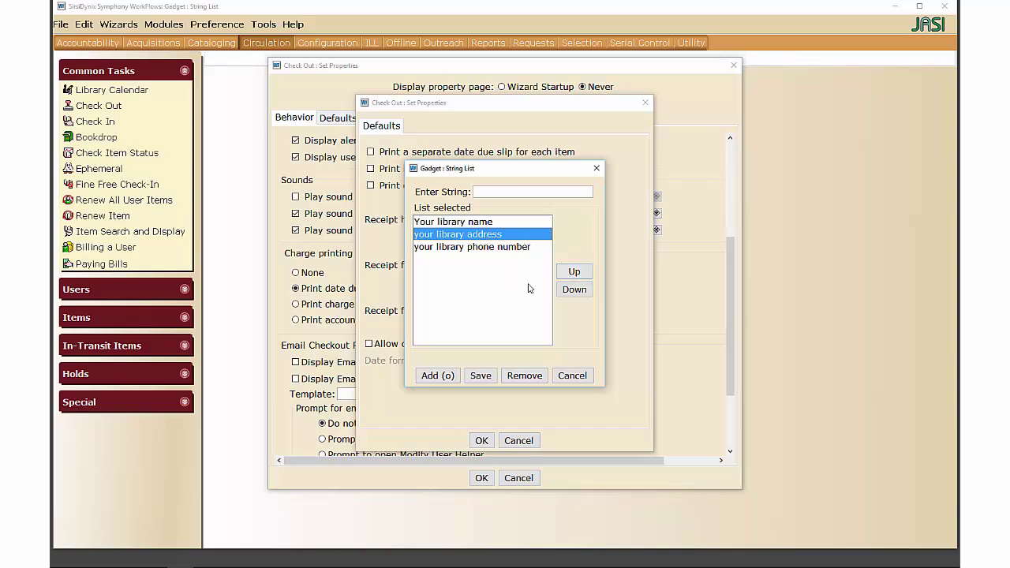
pyautogui.click(479, 376)
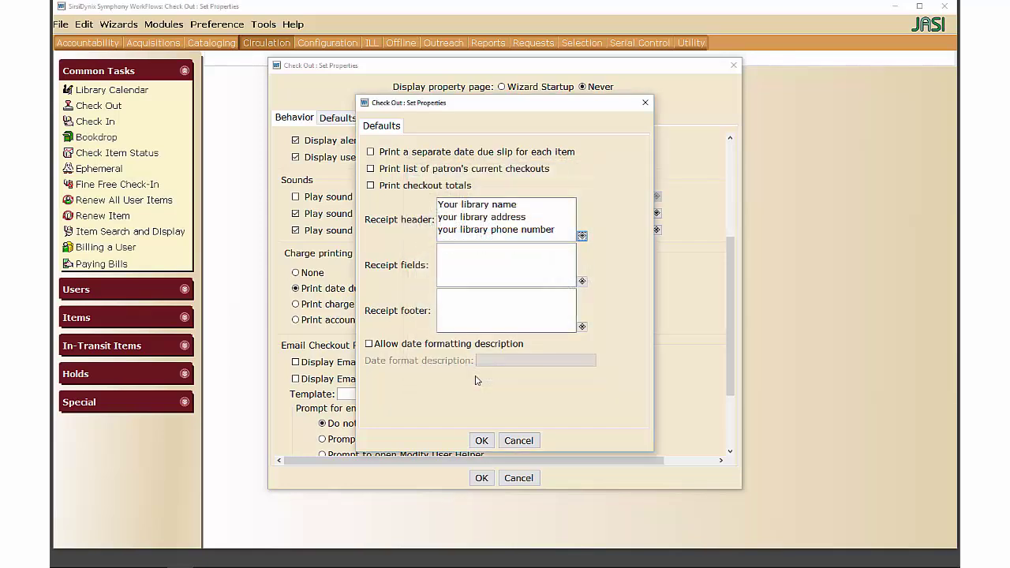
pyautogui.click(581, 282)
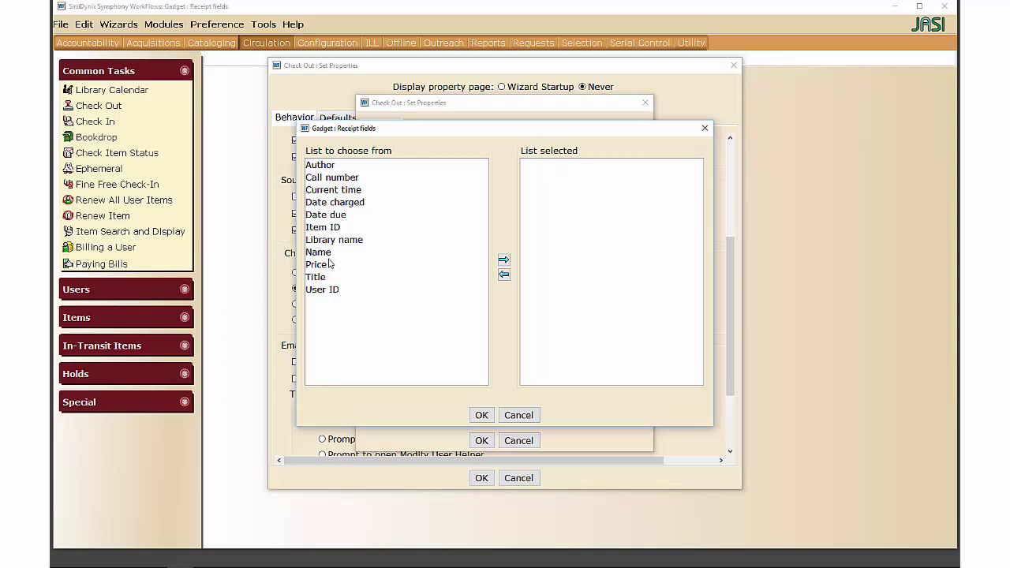
pyautogui.click(328, 229)
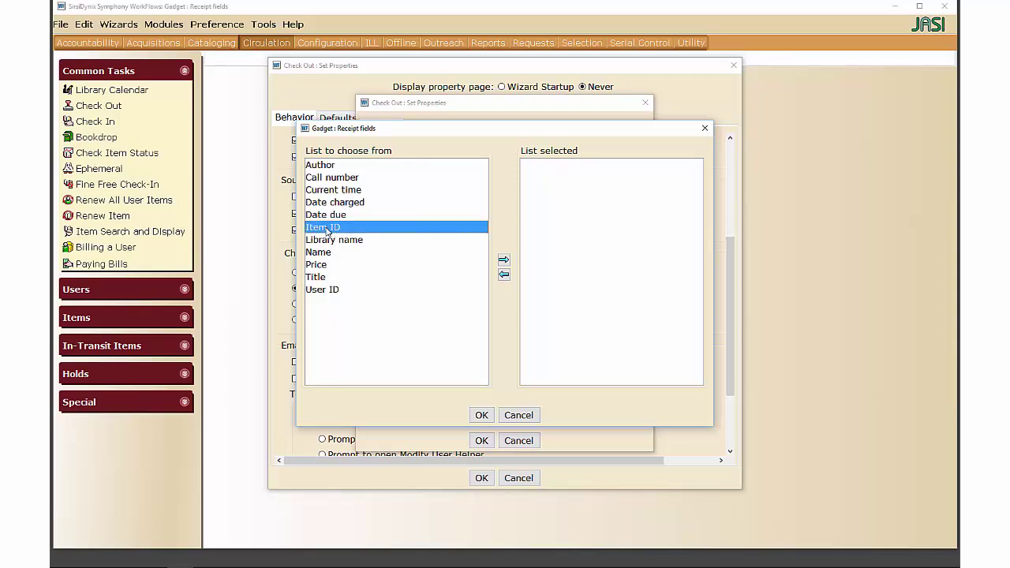
pyautogui.click(503, 259)
pyautogui.click(328, 204)
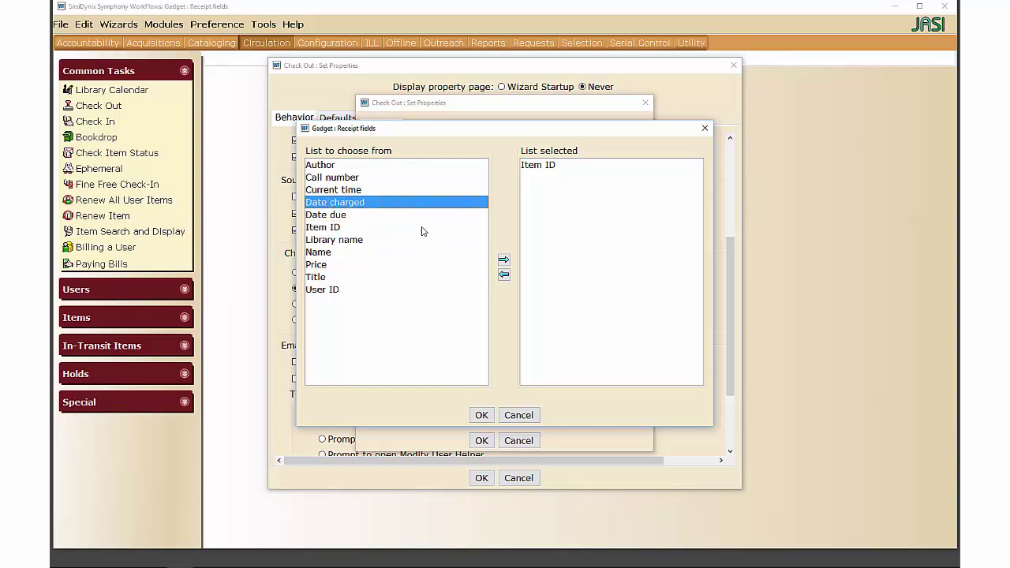
pyautogui.click(502, 261)
pyautogui.click(333, 217)
pyautogui.click(503, 260)
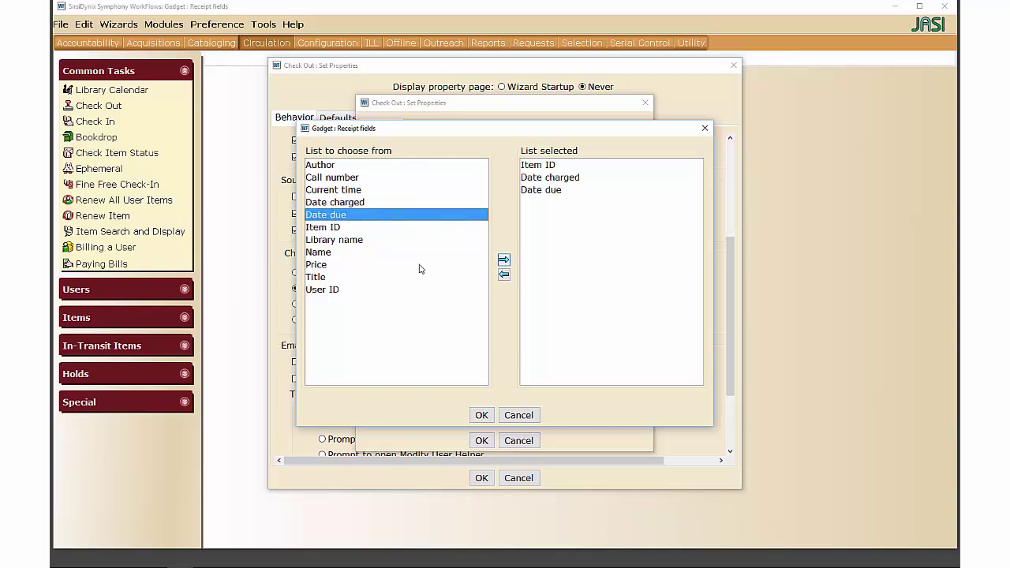
pyautogui.click(321, 278)
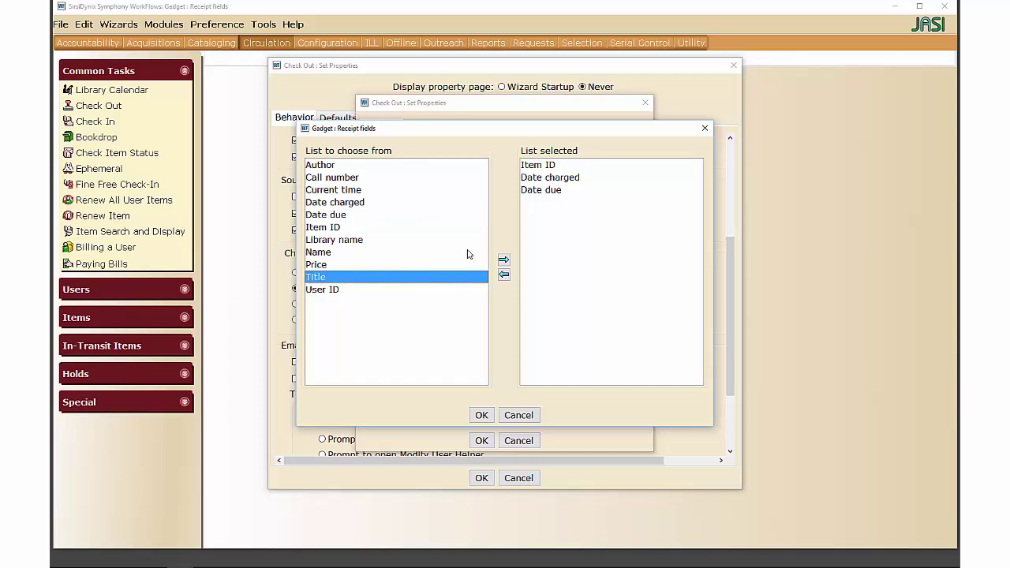
pyautogui.click(502, 260)
pyautogui.click(329, 292)
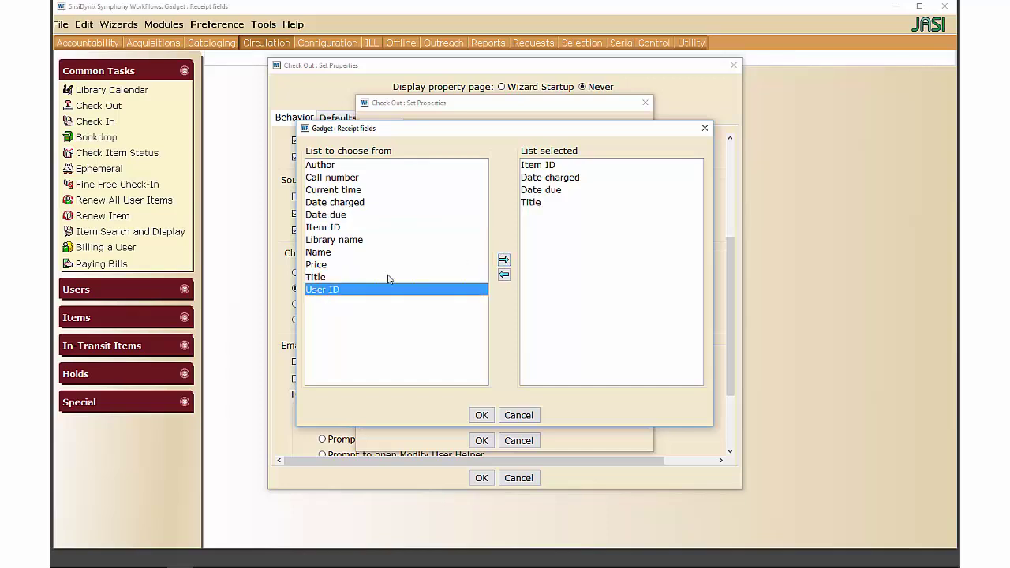
pyautogui.click(503, 260)
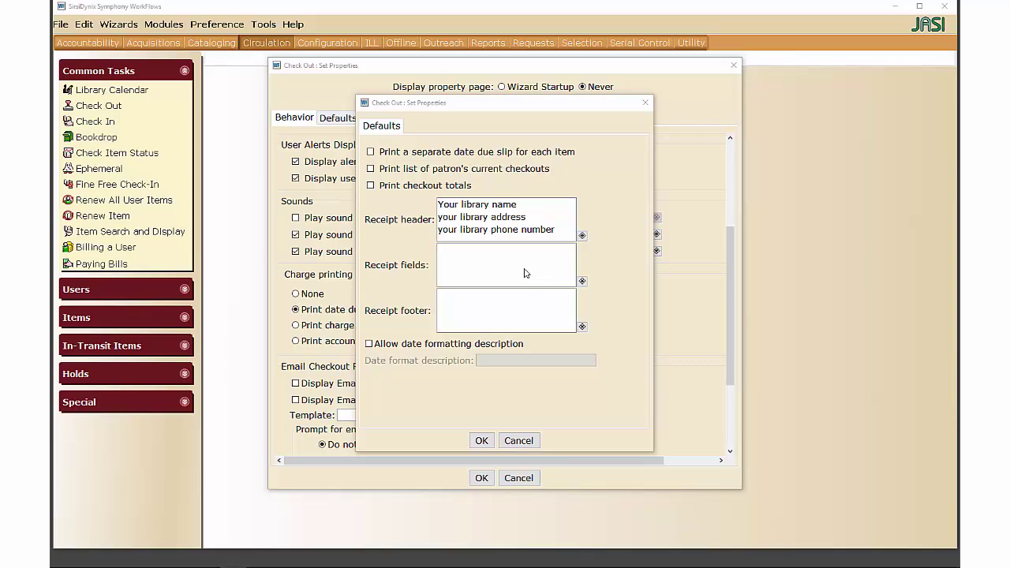
# Set the receipt fields to Title, Item ID, Date charged, Date due and User ID, in that order.
pyautogui.click(581, 282)
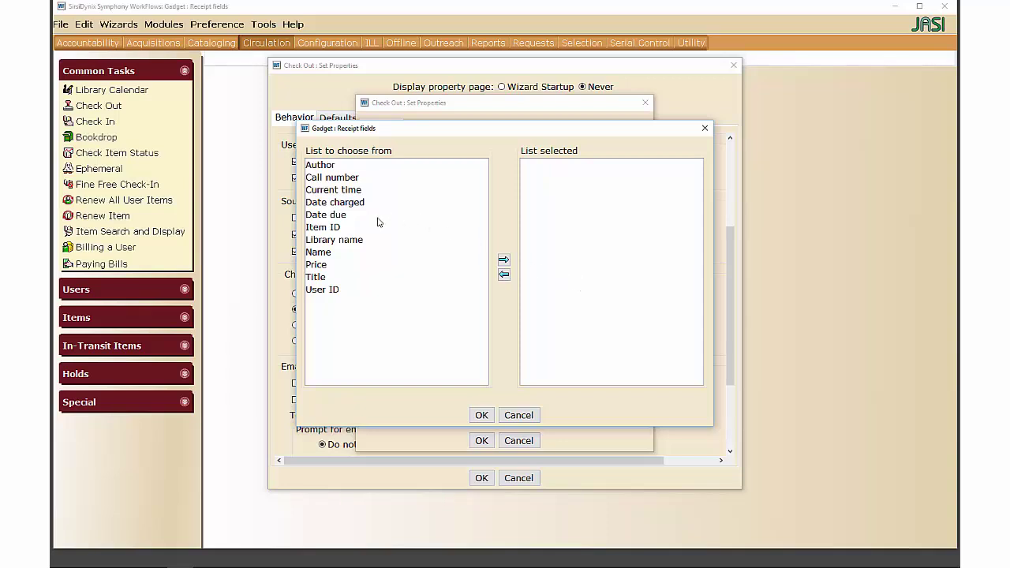
pyautogui.click(317, 277)
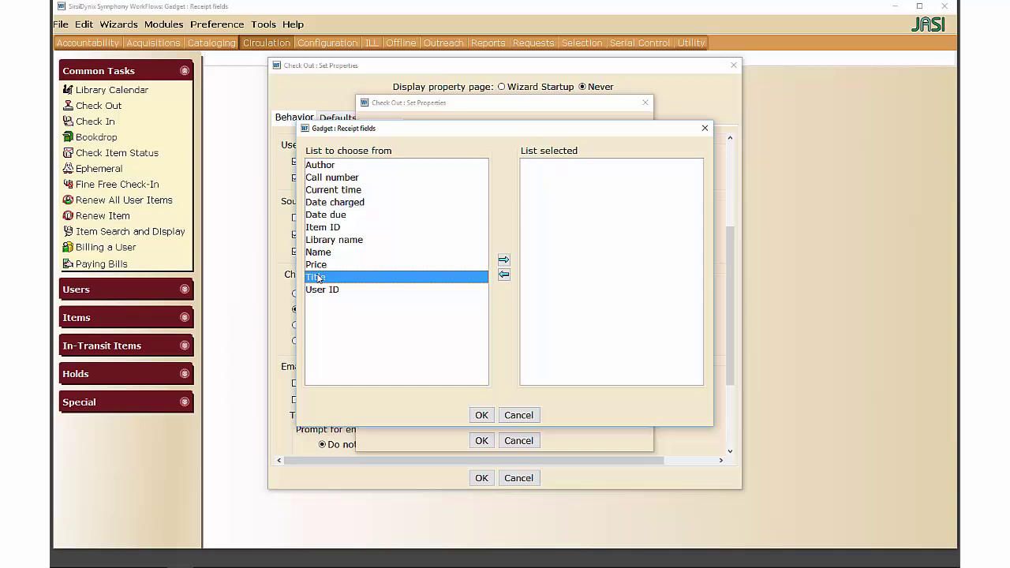
pyautogui.click(503, 259)
pyautogui.click(346, 228)
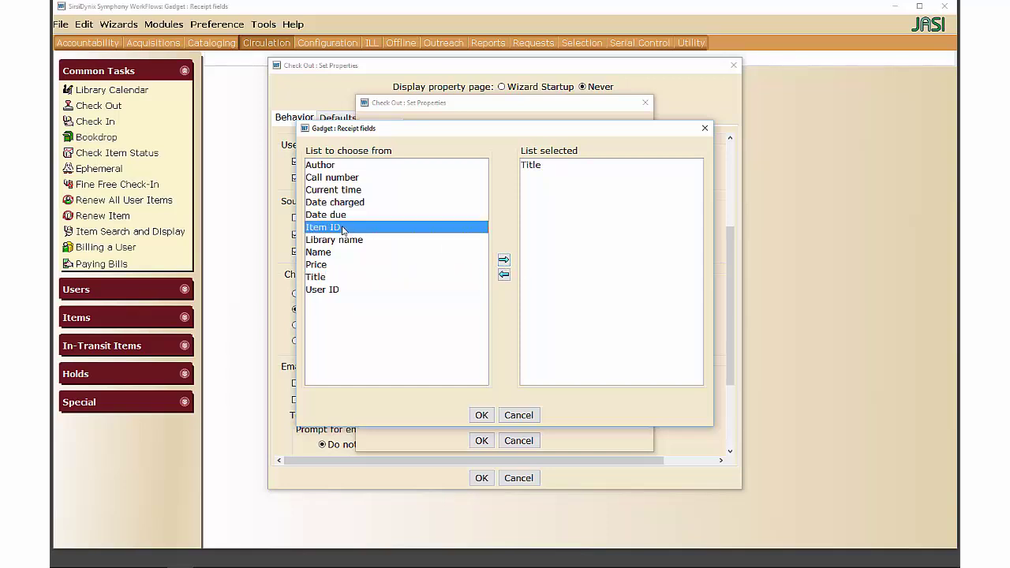
pyautogui.click(503, 260)
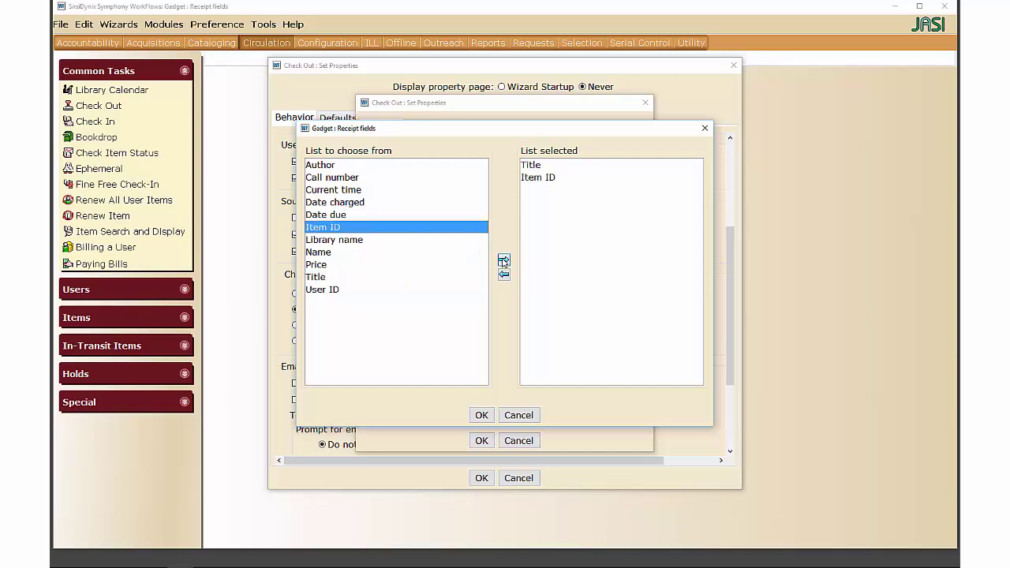
pyautogui.click(352, 202)
pyautogui.click(503, 260)
pyautogui.click(352, 215)
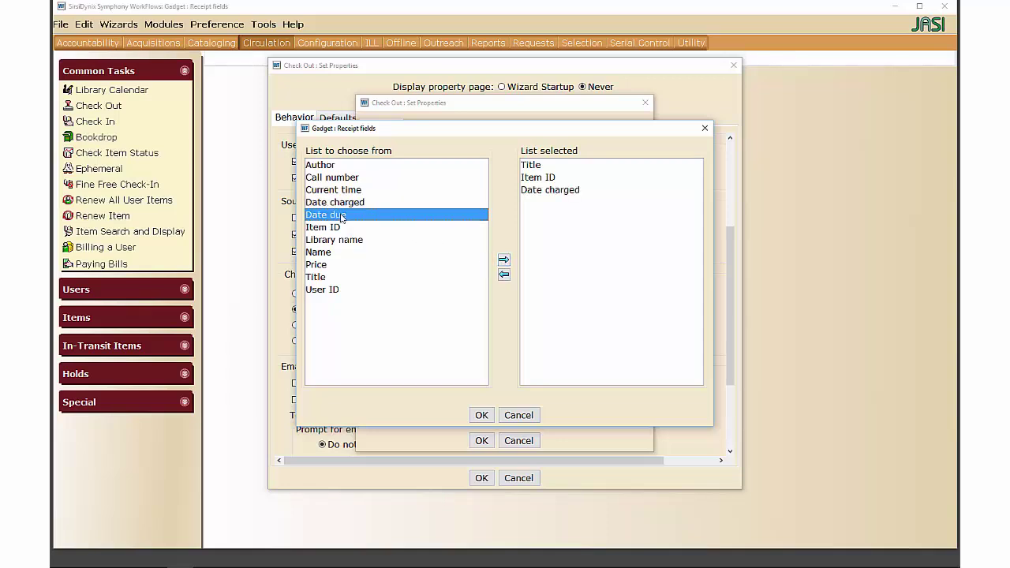
pyautogui.click(503, 260)
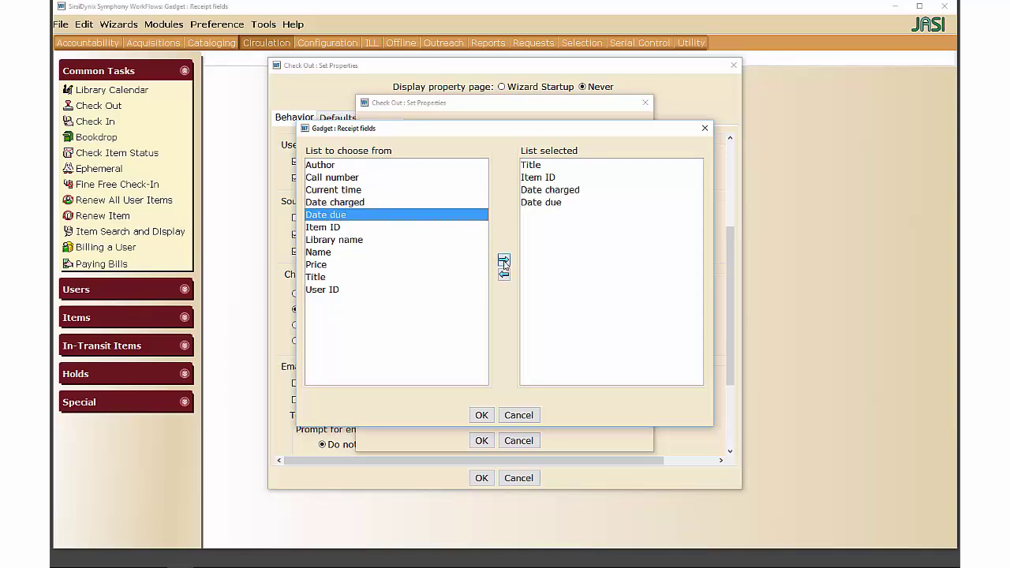
pyautogui.click(320, 290)
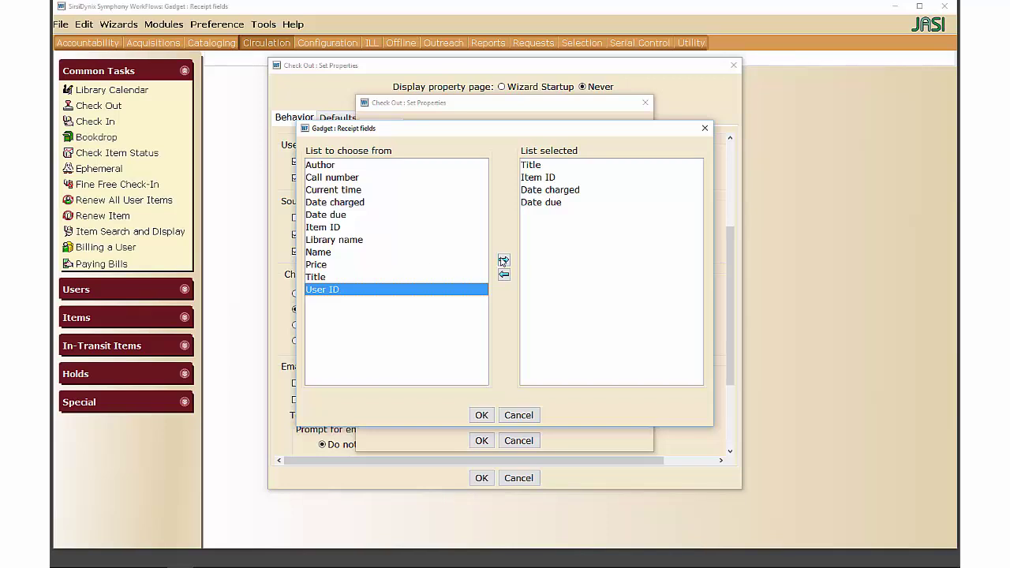
pyautogui.click(504, 261)
pyautogui.click(481, 415)
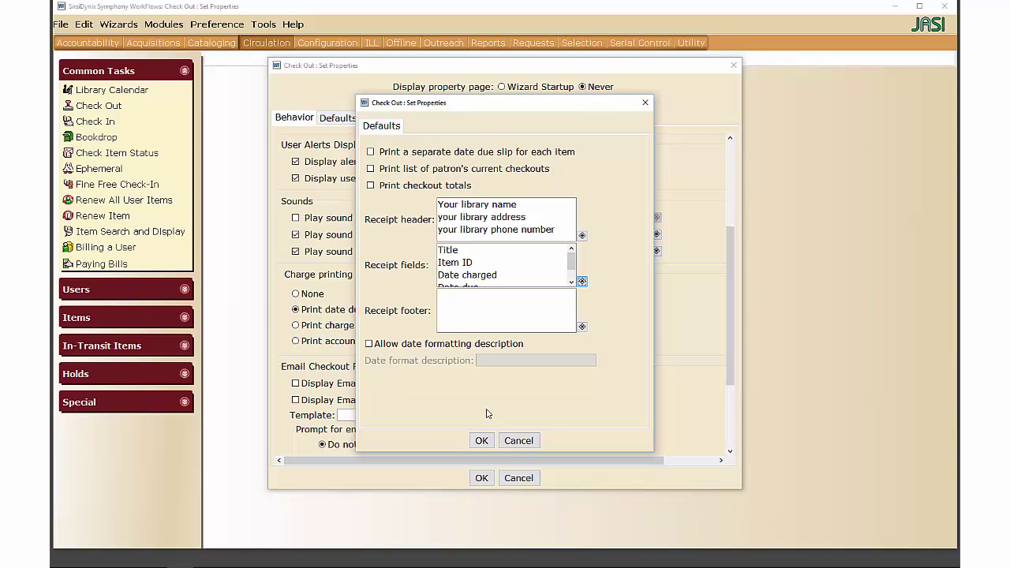
# Add the line "Thank you for watching" to the receipt footer and accept the date due slip settings.
pyautogui.click(582, 329)
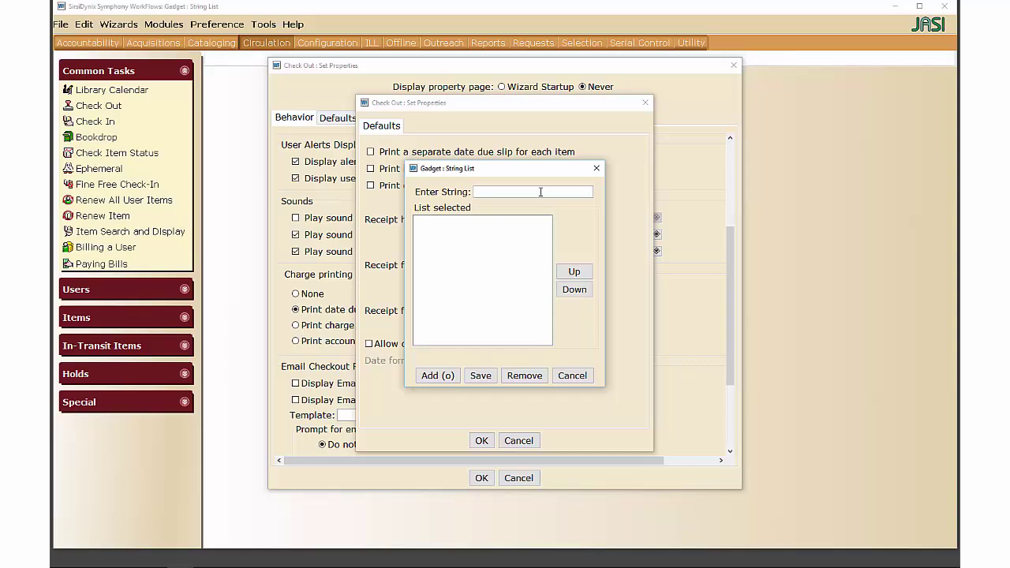
pyautogui.click(573, 376)
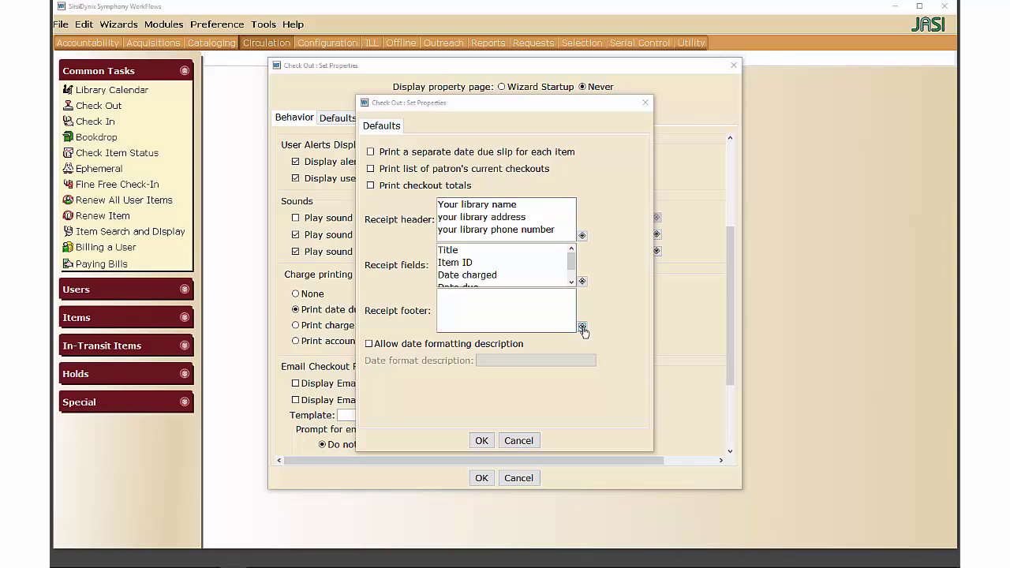
pyautogui.click(582, 328)
pyautogui.click(495, 191)
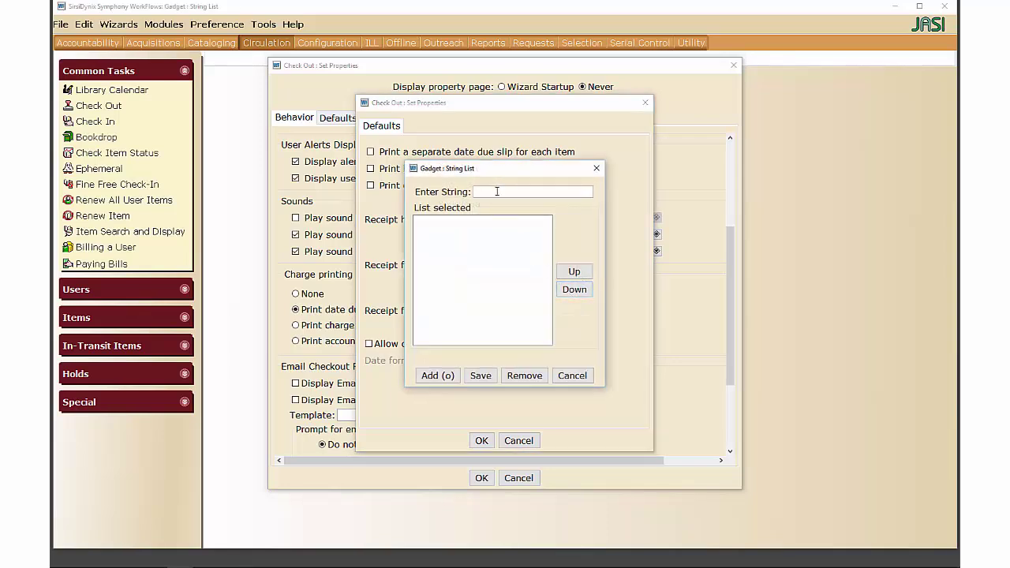
pyautogui.write('Thank you for watching')
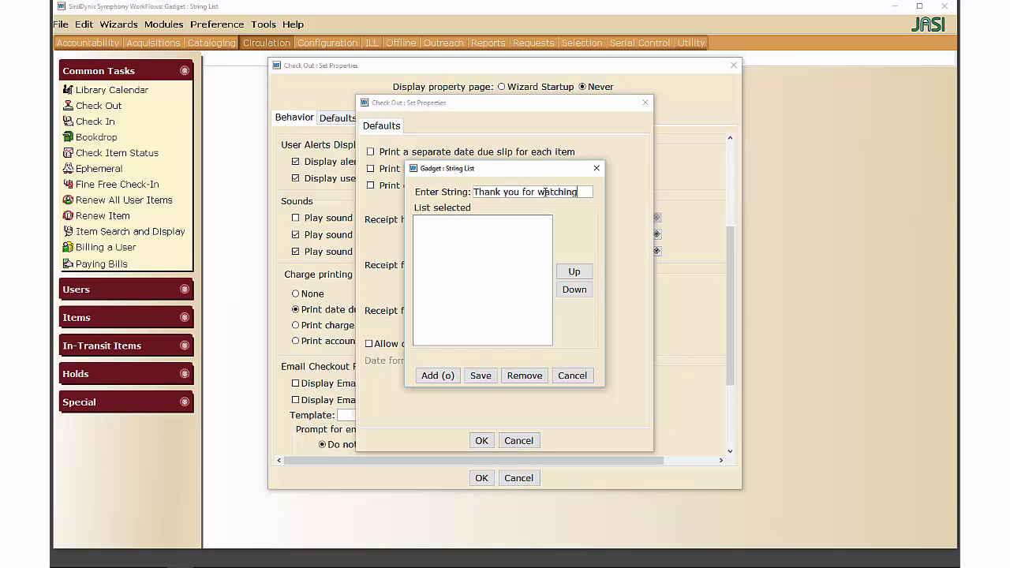
pyautogui.click(438, 376)
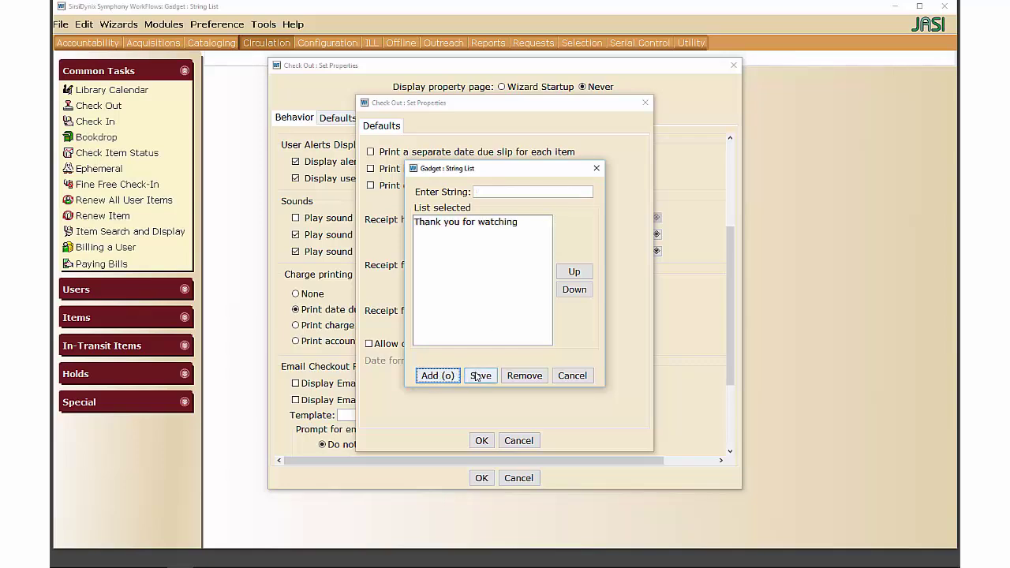
pyautogui.click(476, 376)
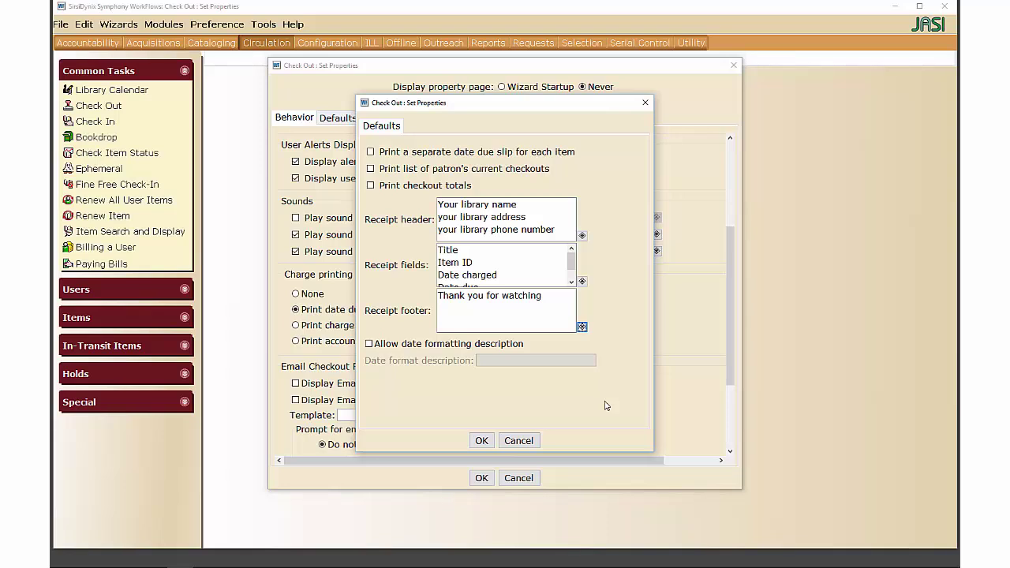
pyautogui.click(481, 441)
pyautogui.click(482, 441)
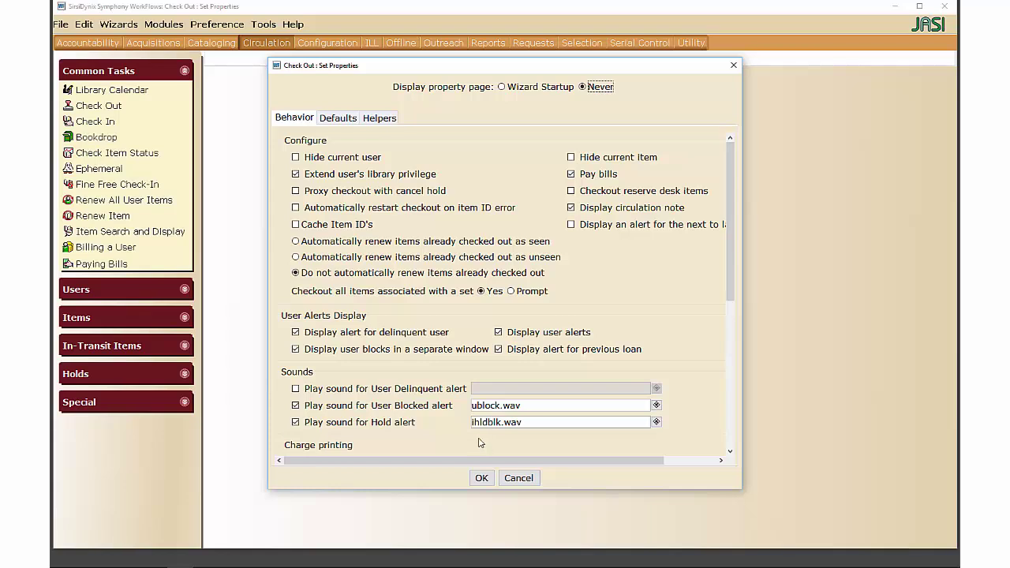
# Choose Print charge receipts for charge printing and view its receipt settings, and switch the option to Print accountability receipts.
pyautogui.scroll(-3, 478, 443)
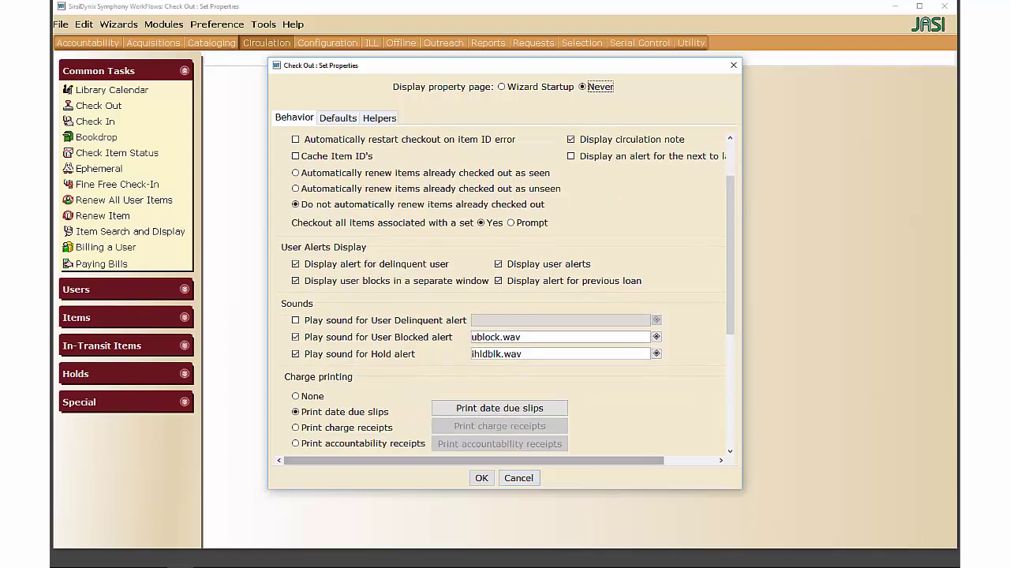
pyautogui.scroll(-5, 478, 357)
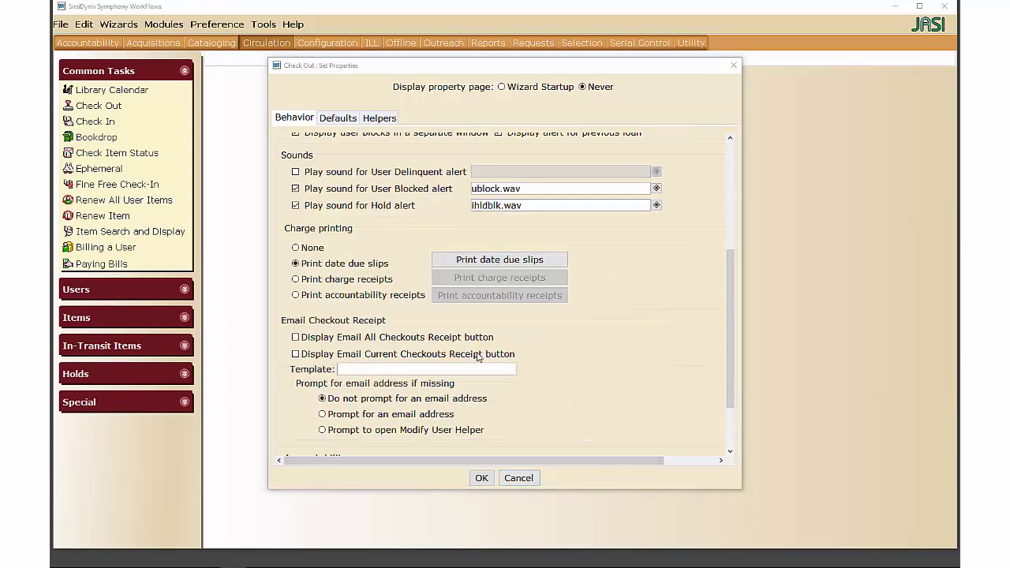
pyautogui.click(296, 280)
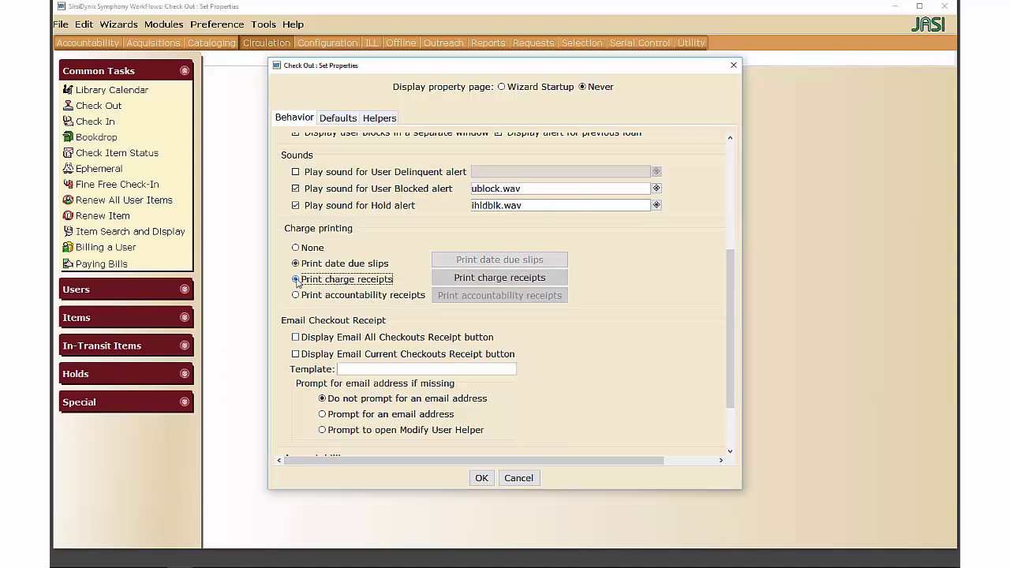
pyautogui.click(478, 281)
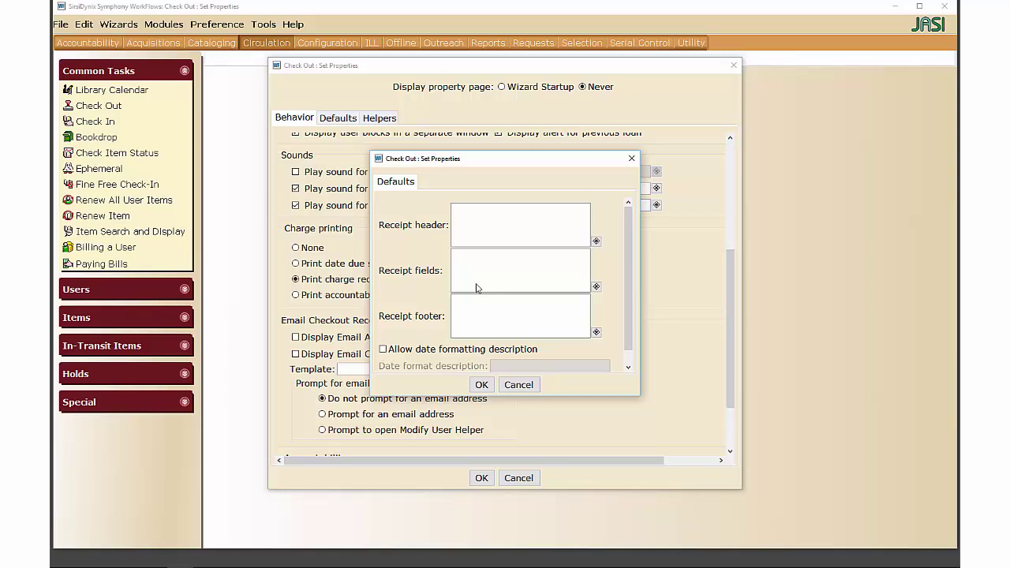
pyautogui.click(481, 385)
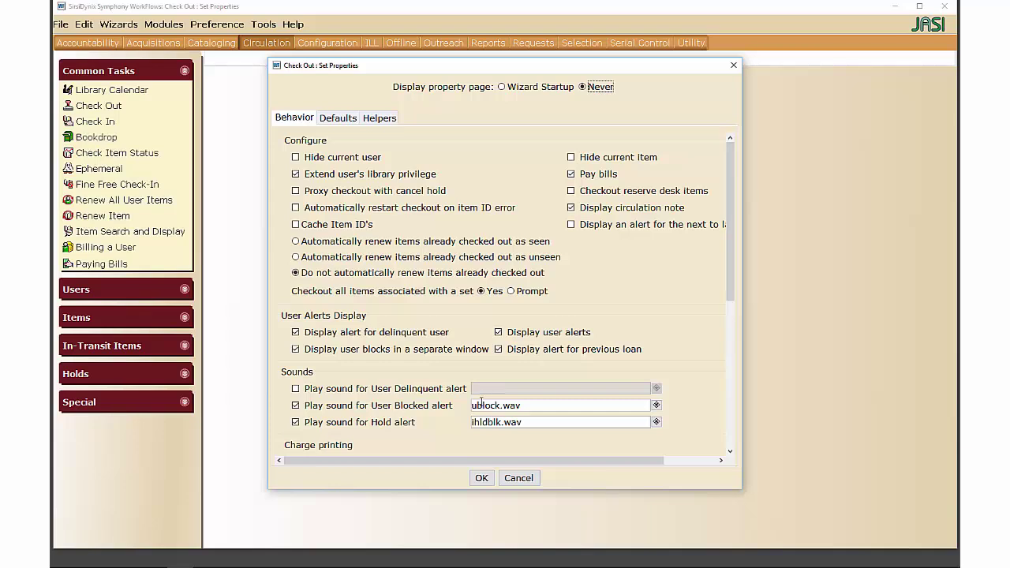
pyautogui.scroll(-3, 411, 412)
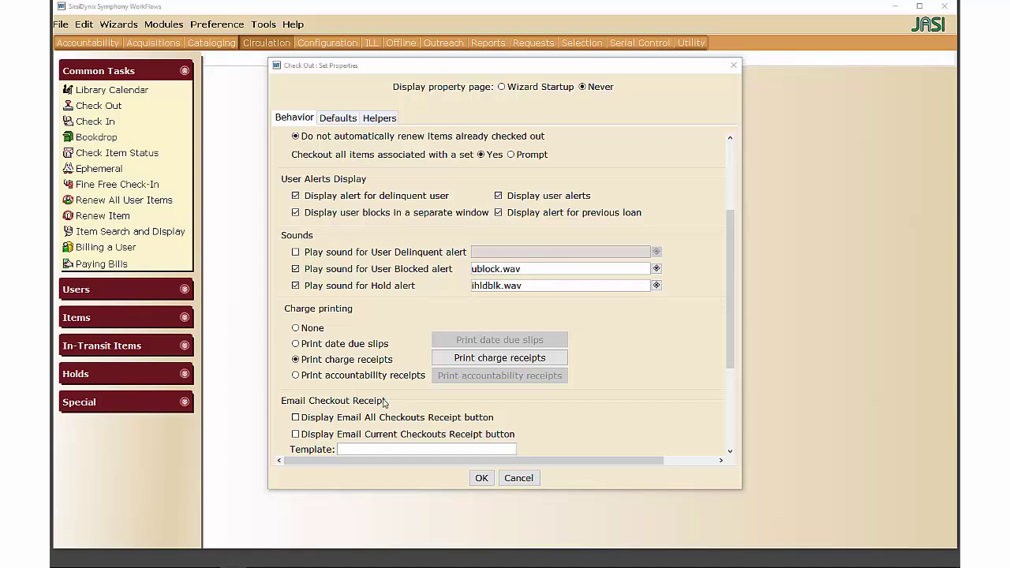
pyautogui.click(324, 376)
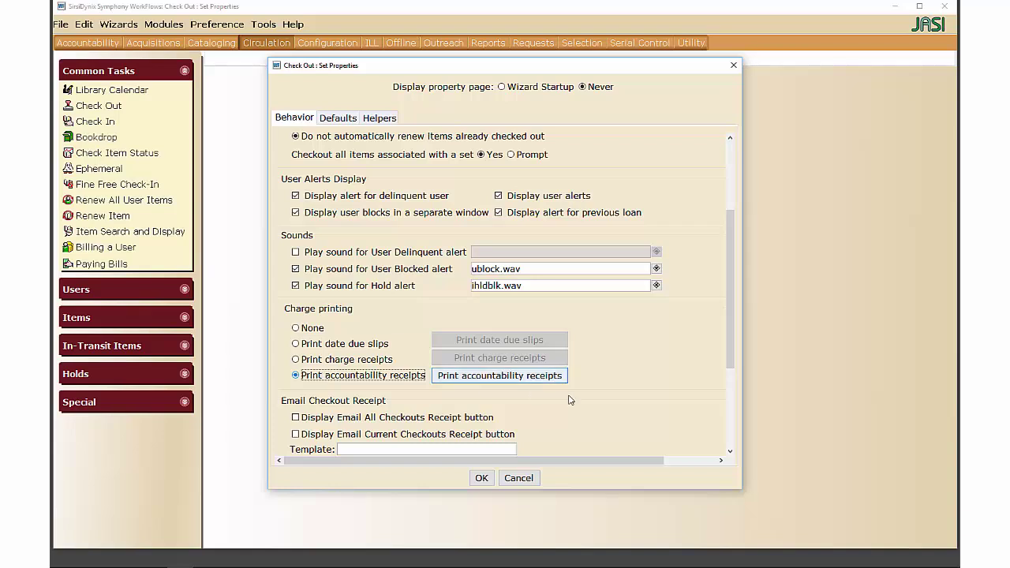
# Set charge printing to Print date due slips and accept the Check Out wizard properties.
pyautogui.scroll(-2, 504, 300)
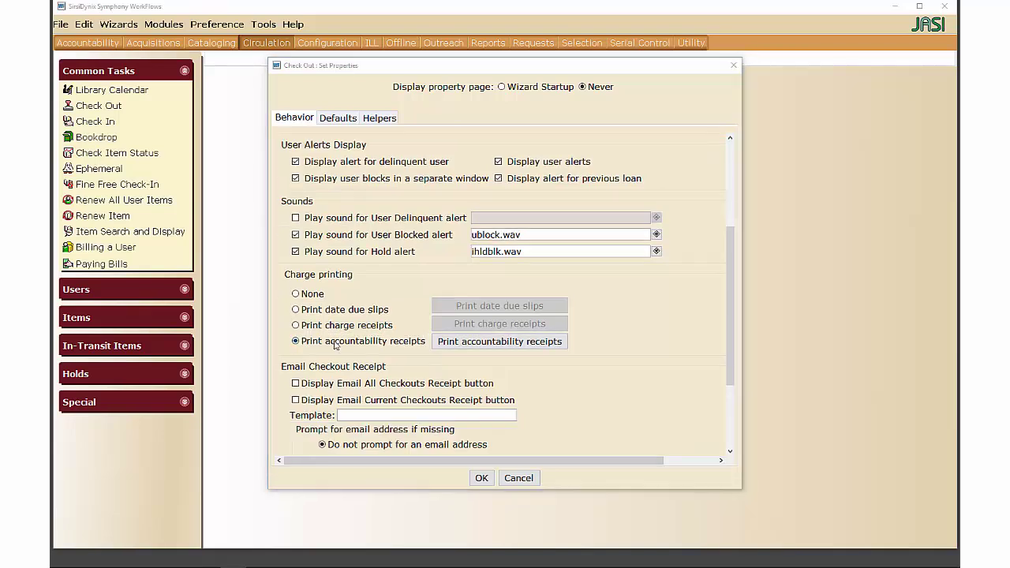
pyautogui.click(312, 309)
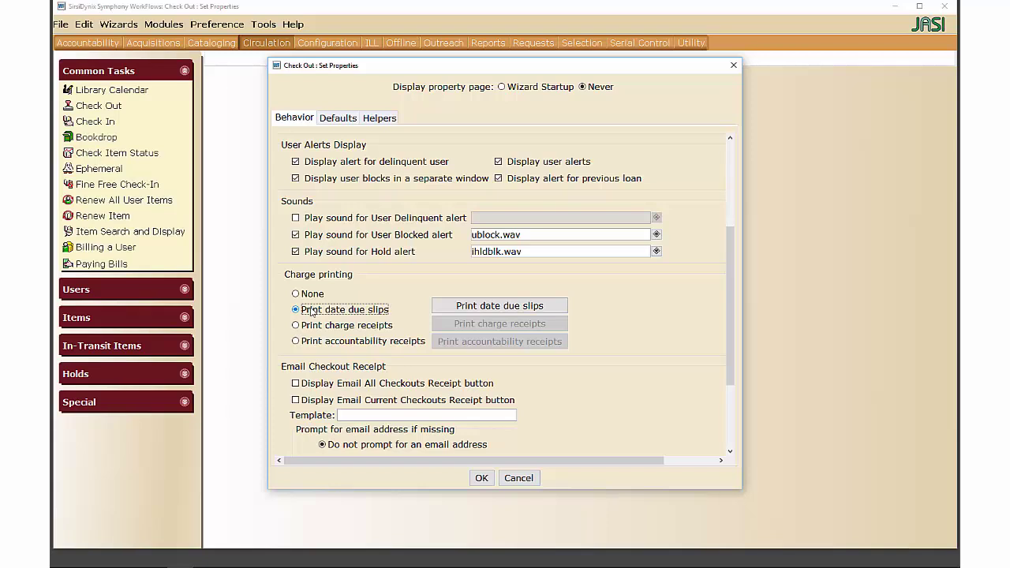
pyautogui.click(483, 478)
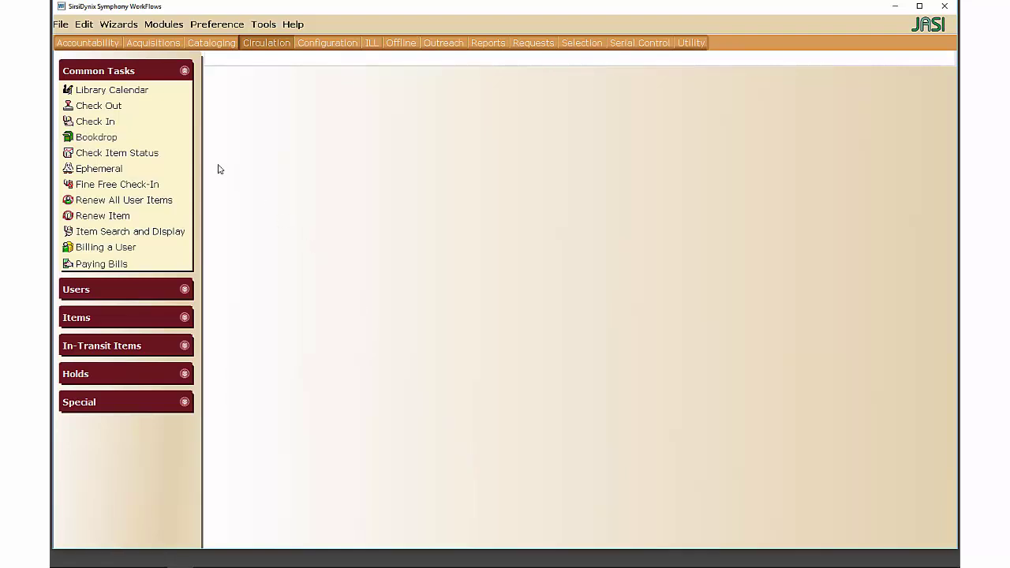
# Exit the program, agreeing to halt the workstation, and save the changed properties.
pyautogui.click(61, 24)
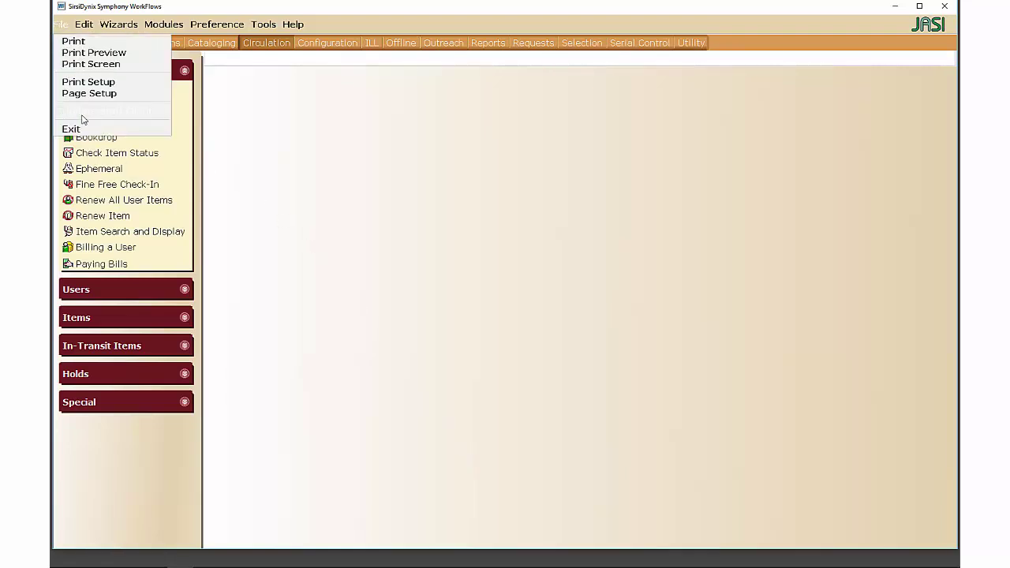
pyautogui.click(77, 131)
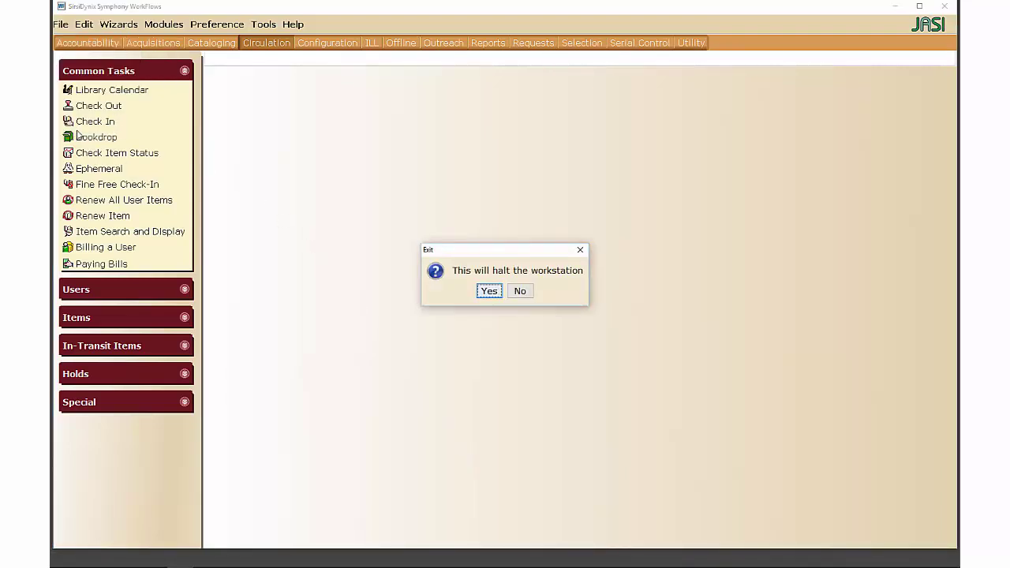
pyautogui.click(497, 292)
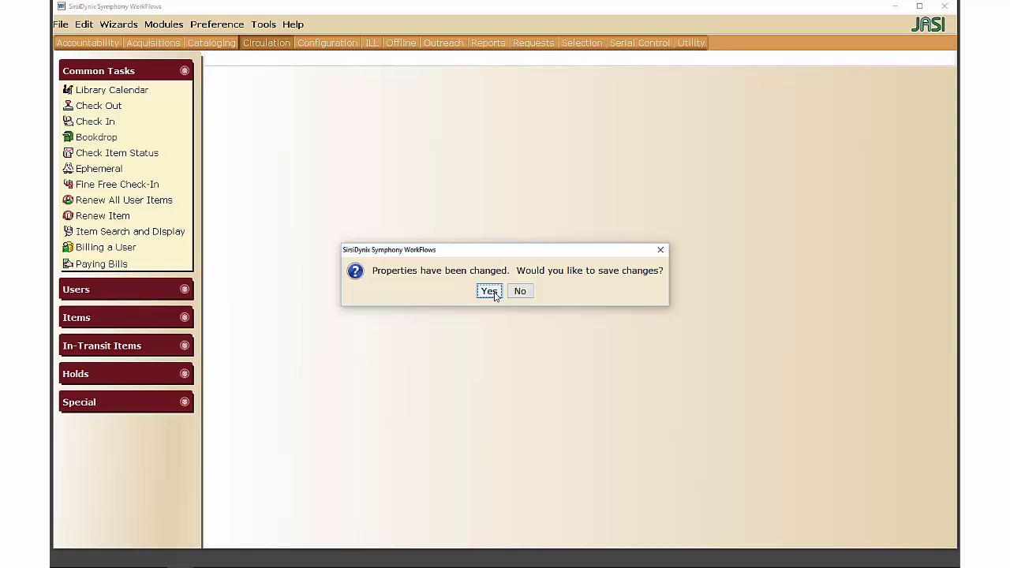
pyautogui.click(489, 292)
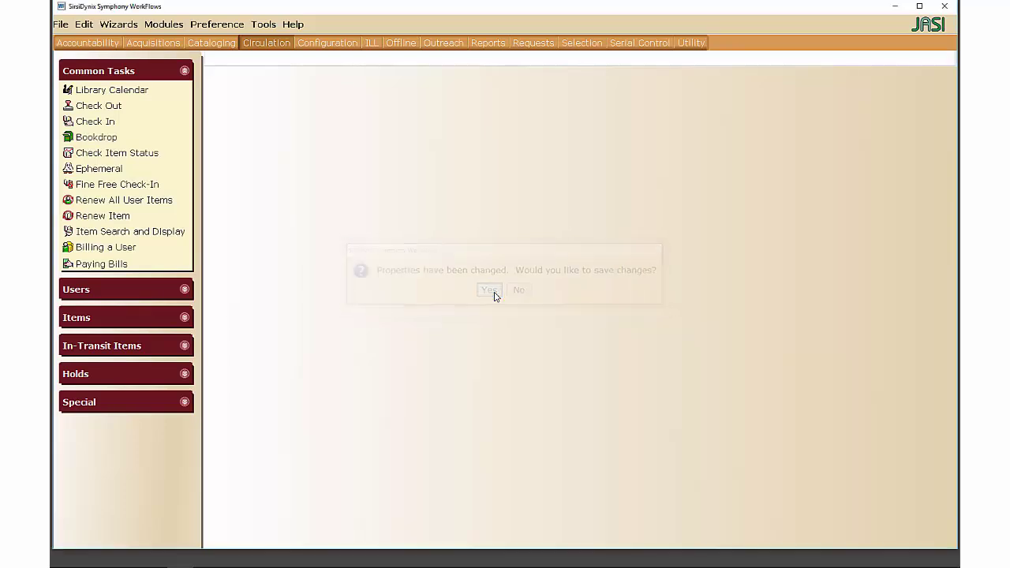